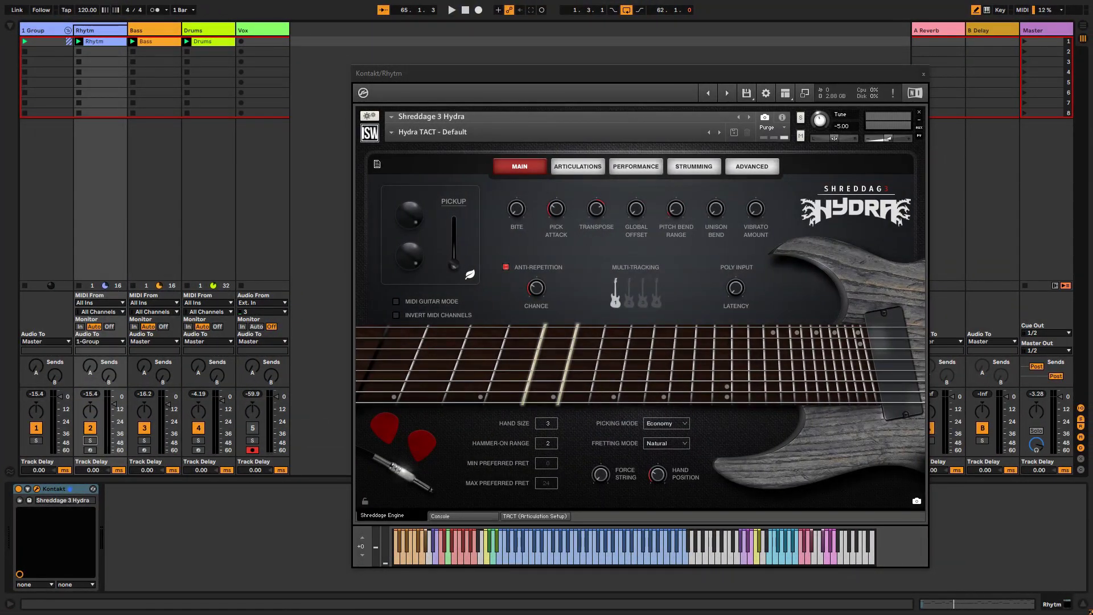
- Reposition the Shreddage Hydra window and audition the Rhythm track's guitar part
drag(540, 78, 523, 43)
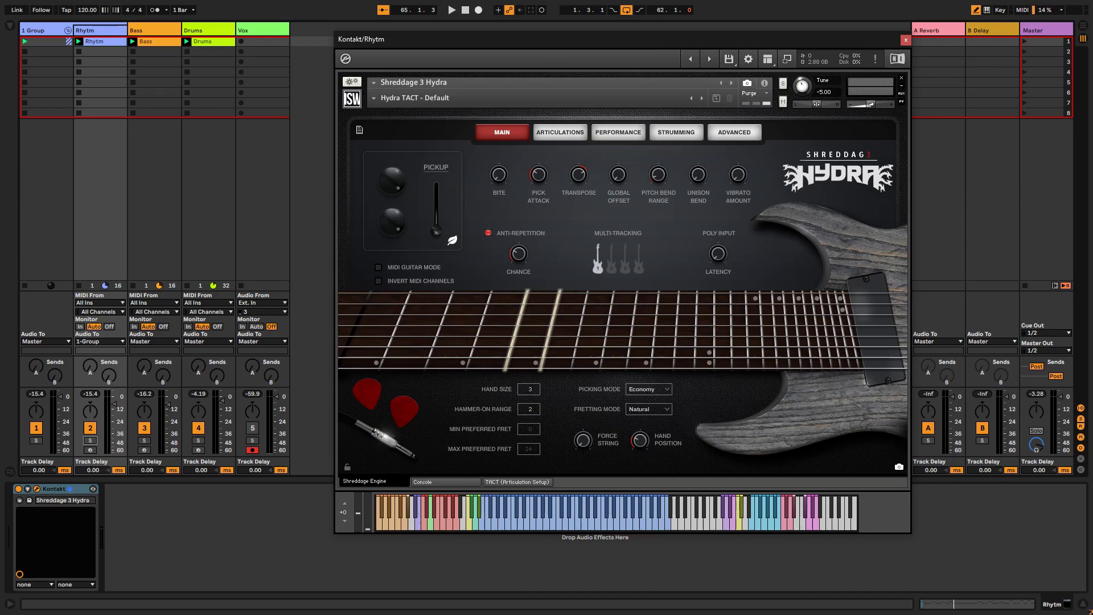
key(space)
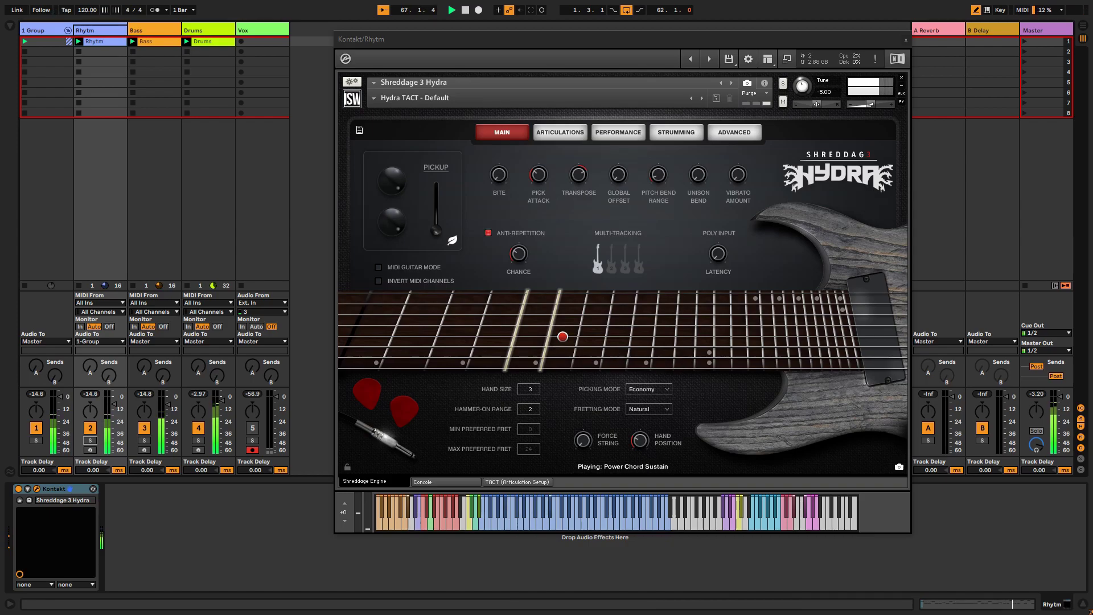
key(space)
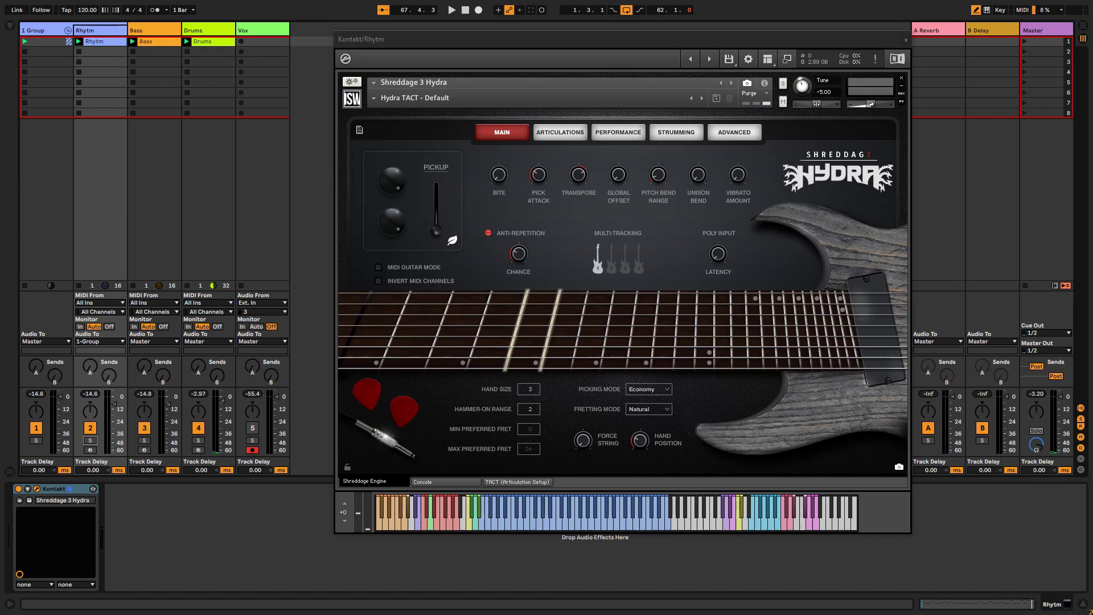
- Load the Neural DSP Soldano SLO-100 after Kontakt on the Rhythm track
key(ctrl+alt+b)
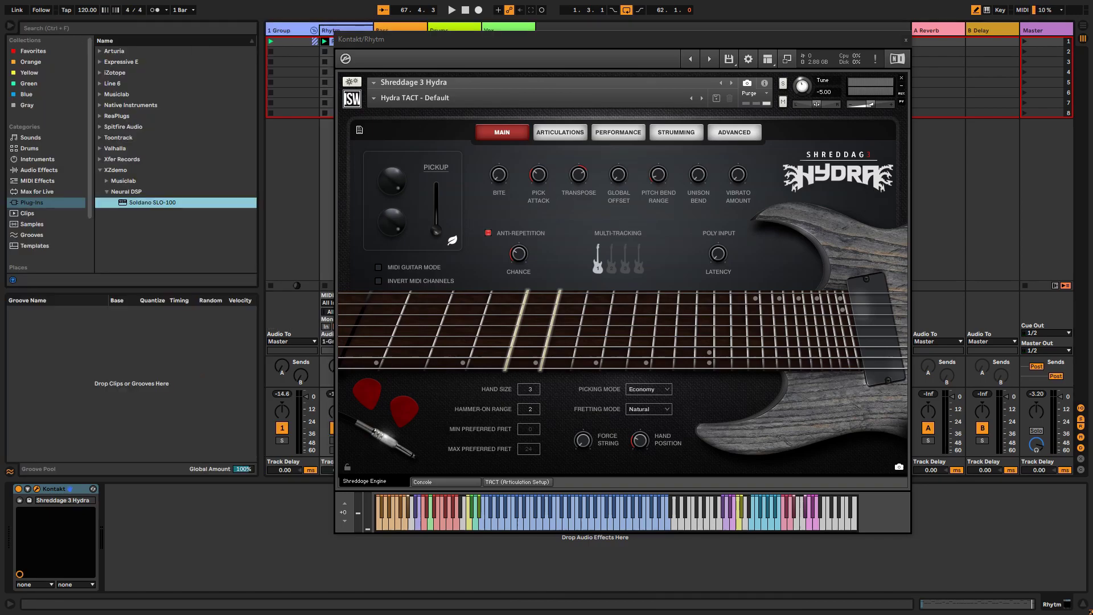
key(Return)
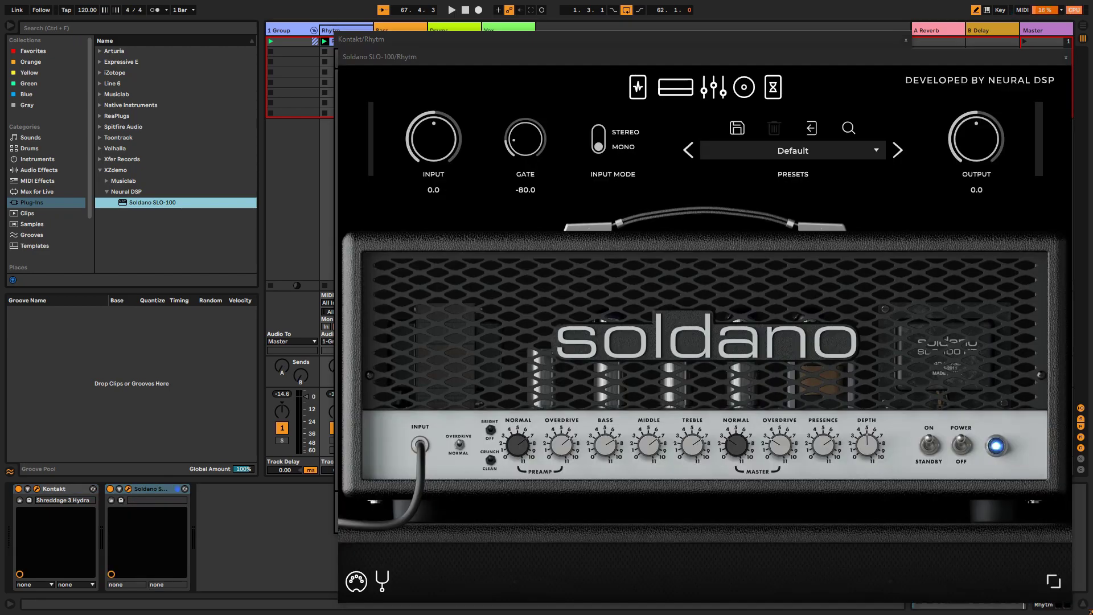
key(ctrl+alt+b)
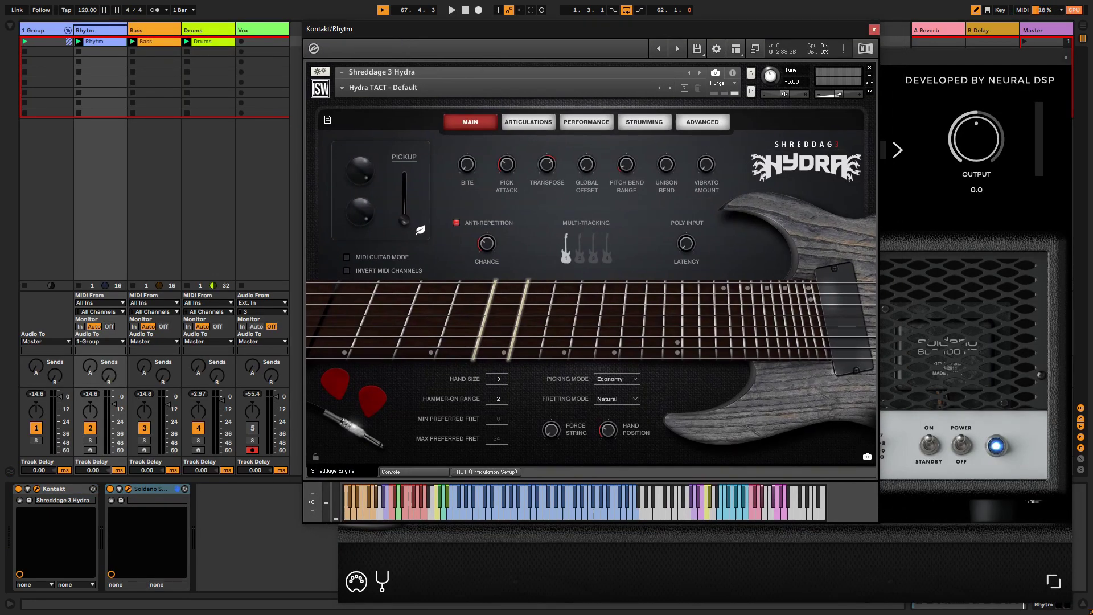
click(874, 30)
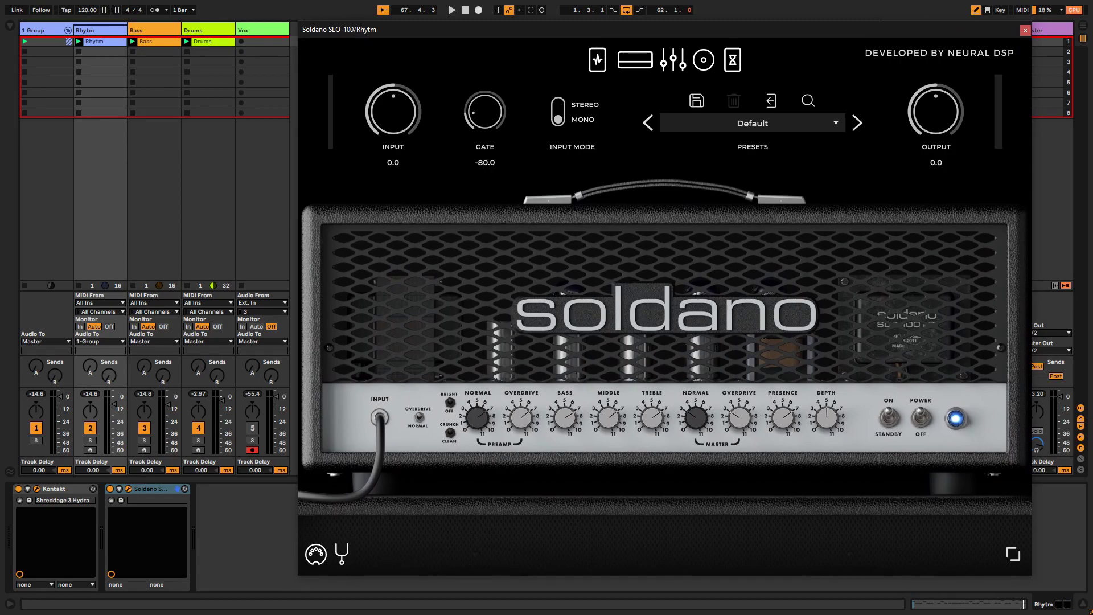
- Set the Soldano amp to the Typical artist preset and play to hear it
click(752, 123)
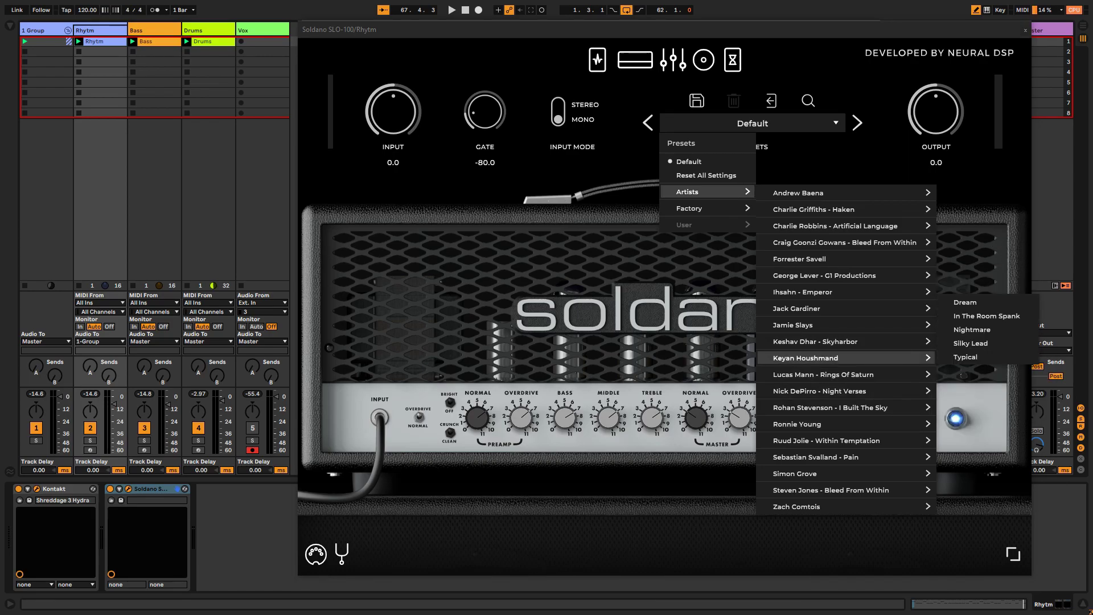
click(966, 357)
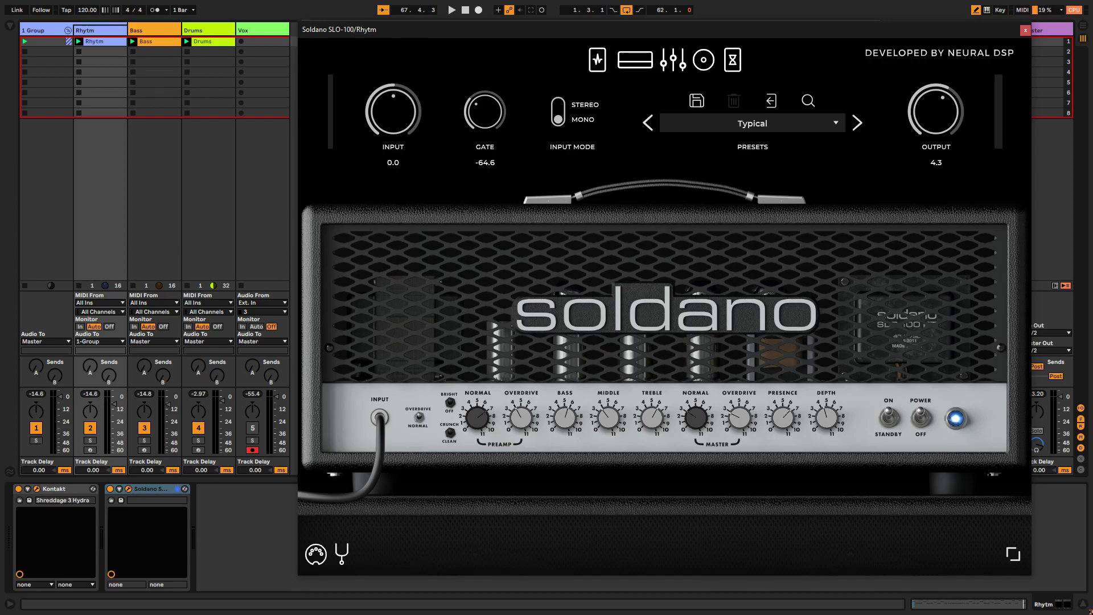
key(space)
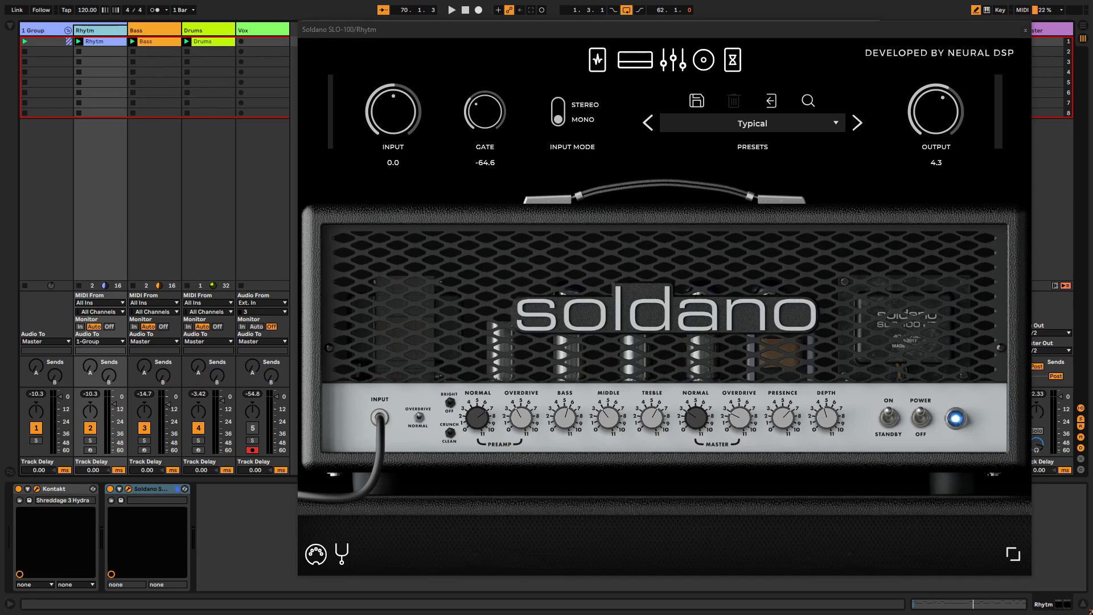
- Duplicate the Rhythm track with Ctrl+D
key(ctrl+d)
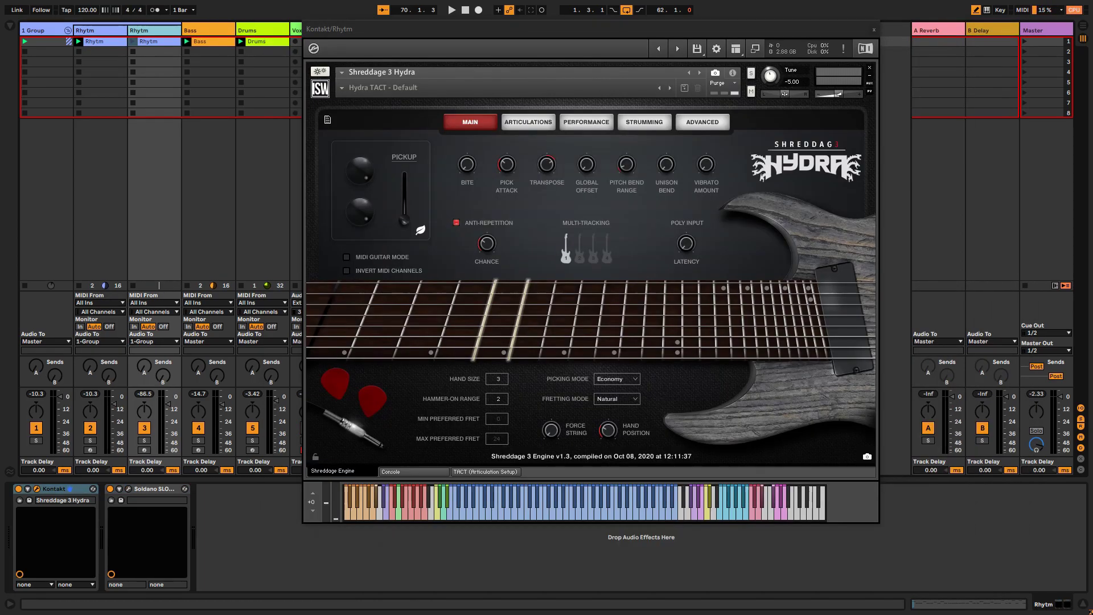
- Add a short C-1 note at the start of the duplicate Rhythm clip
key(ctrl+alt+p)
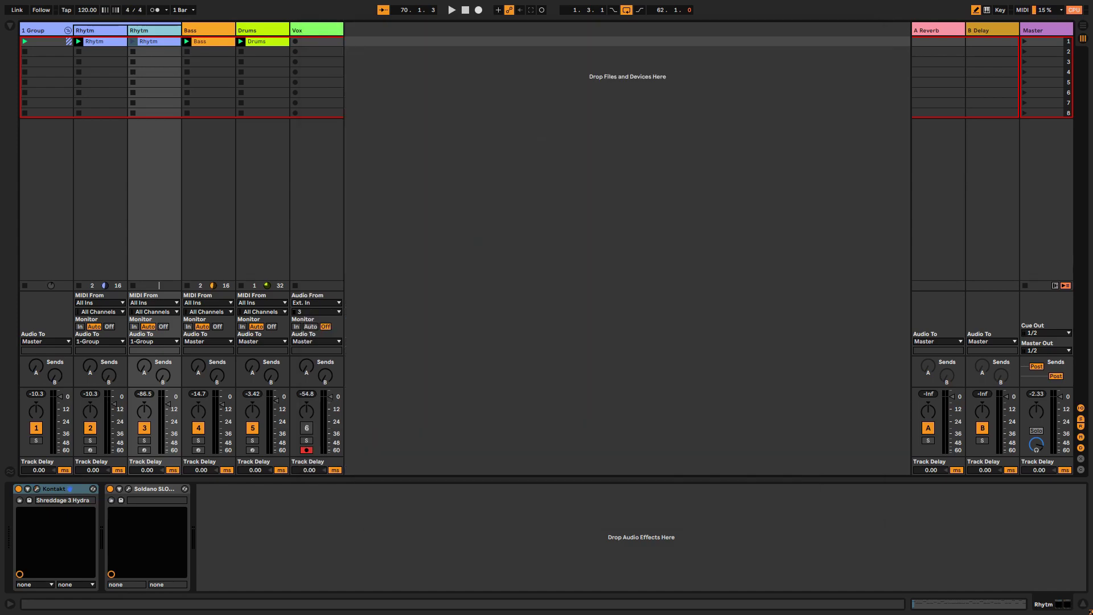
double_click(148, 41)
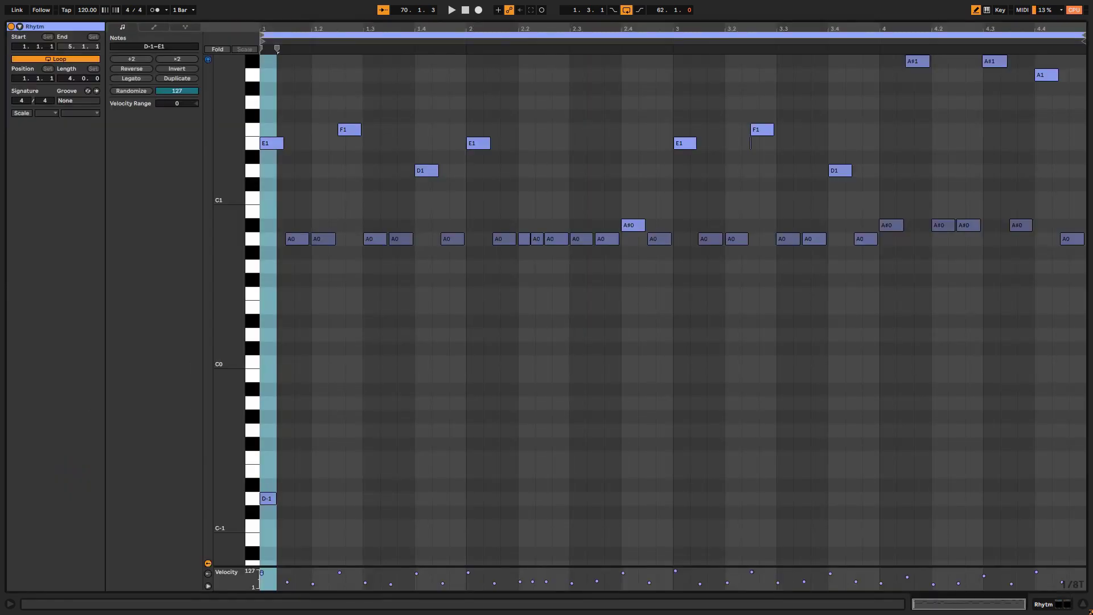
click(277, 341)
click(268, 525)
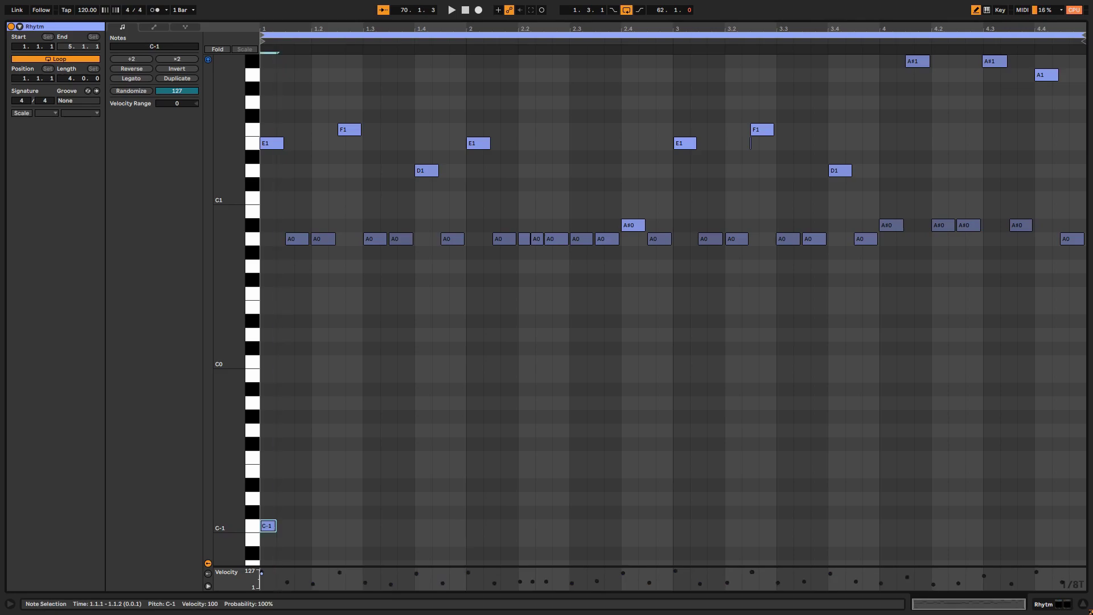
- Solo the duplicate Rhythm track in the session mixer and play it
key(shift+Tab)
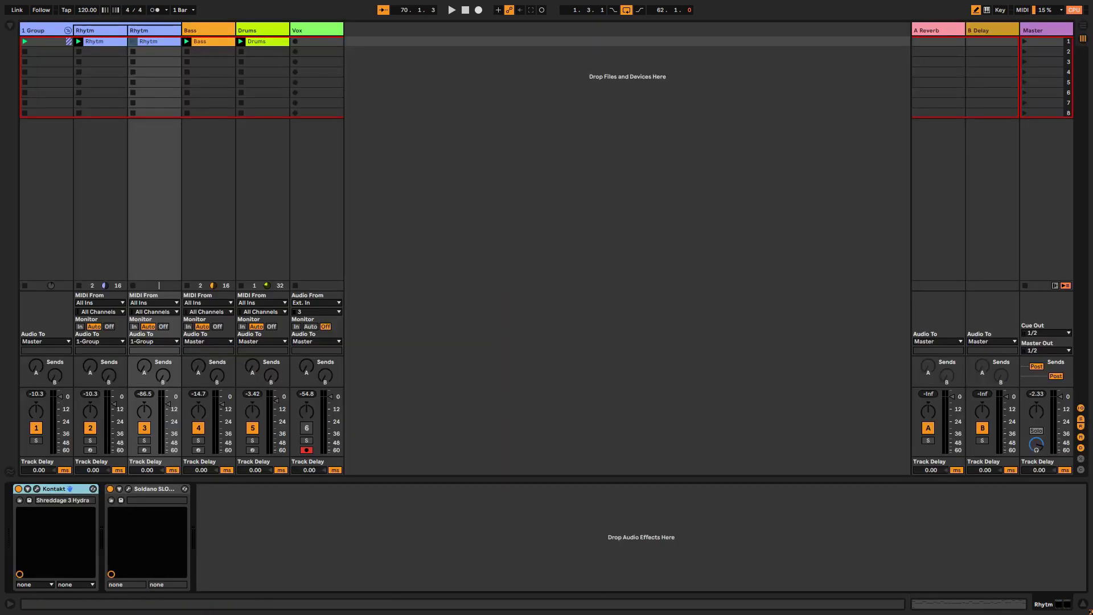
click(143, 441)
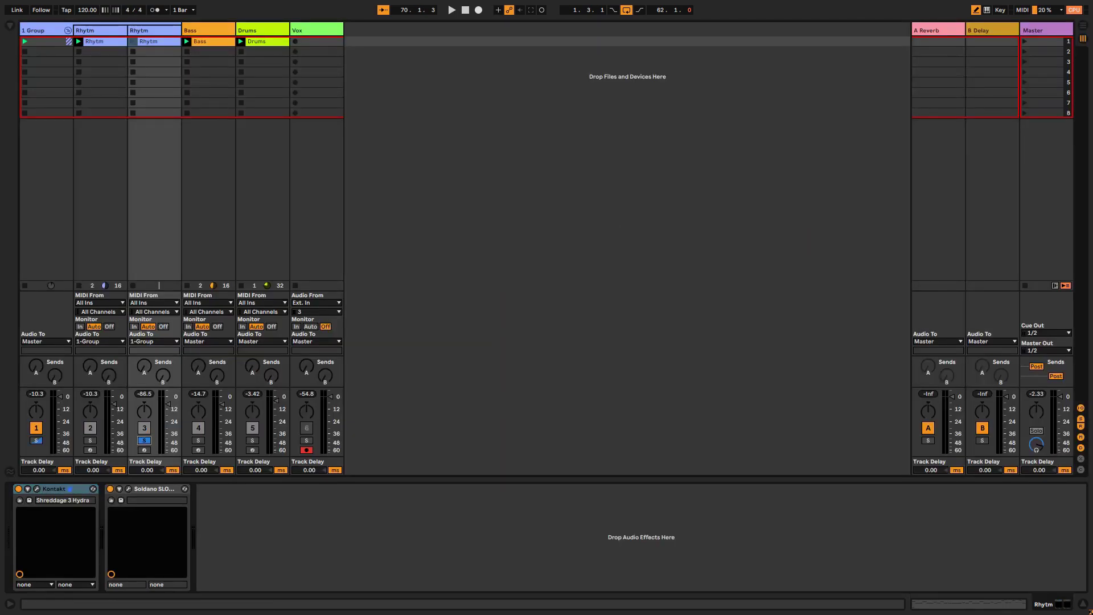
key(space)
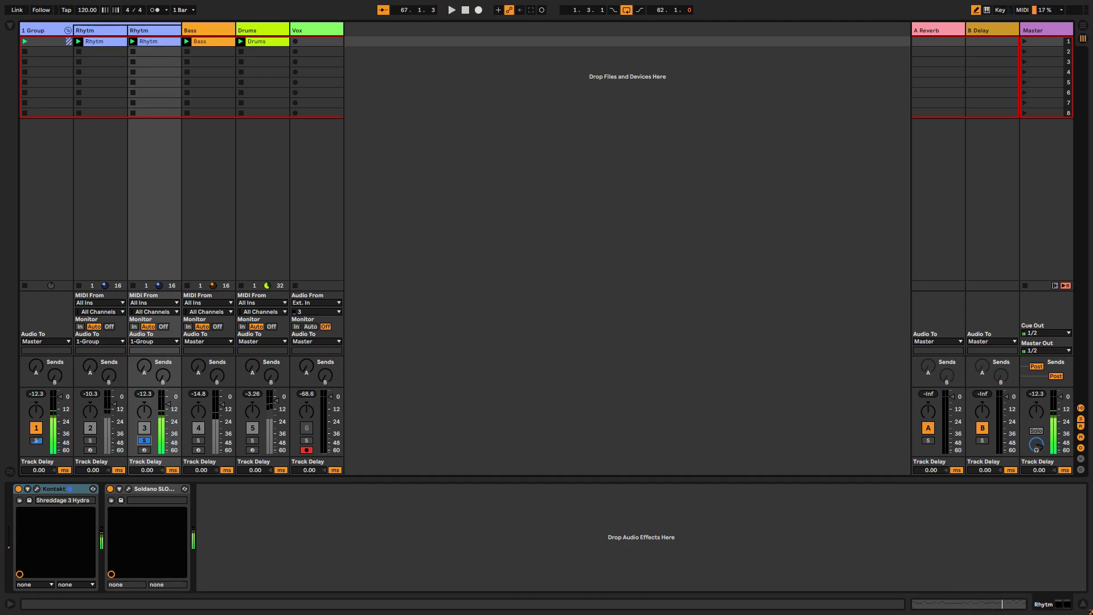
- Load the Low Rtm artist preset on the duplicate track's Soldano amp
click(128, 489)
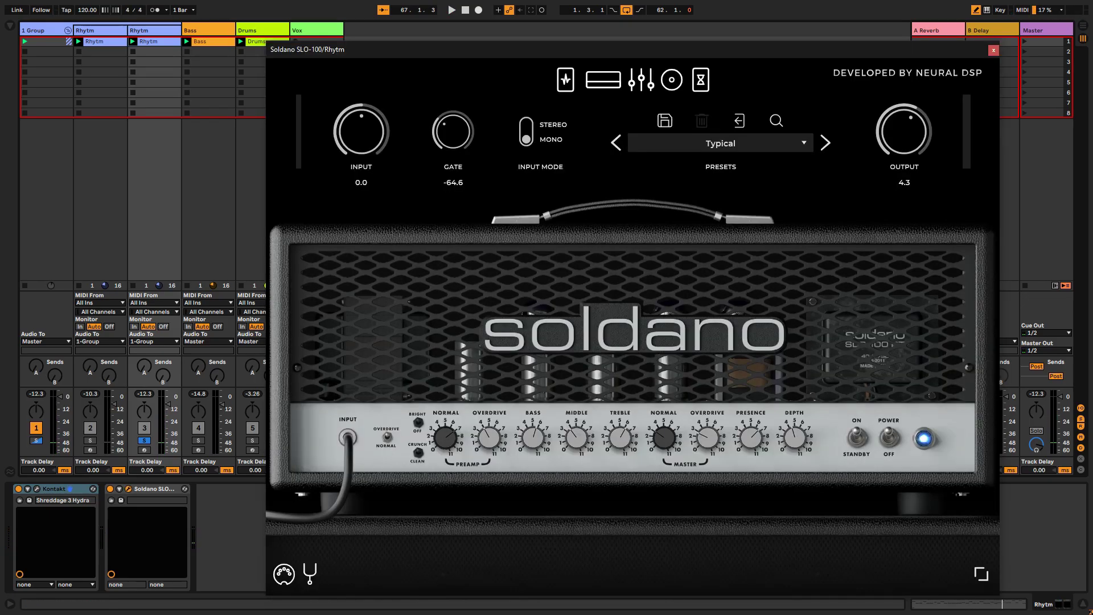
click(720, 142)
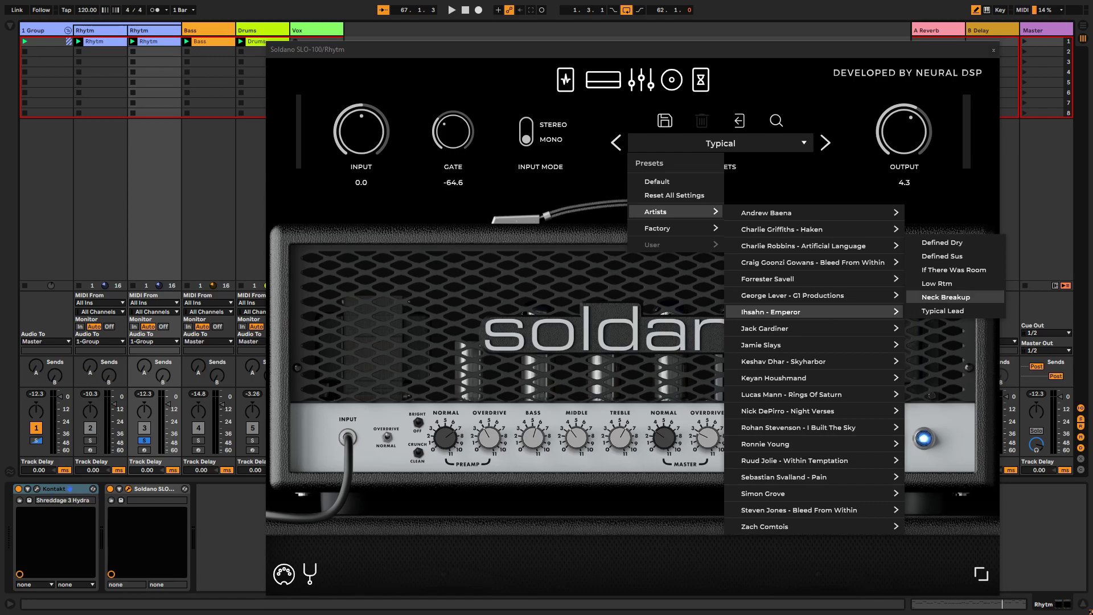
click(937, 283)
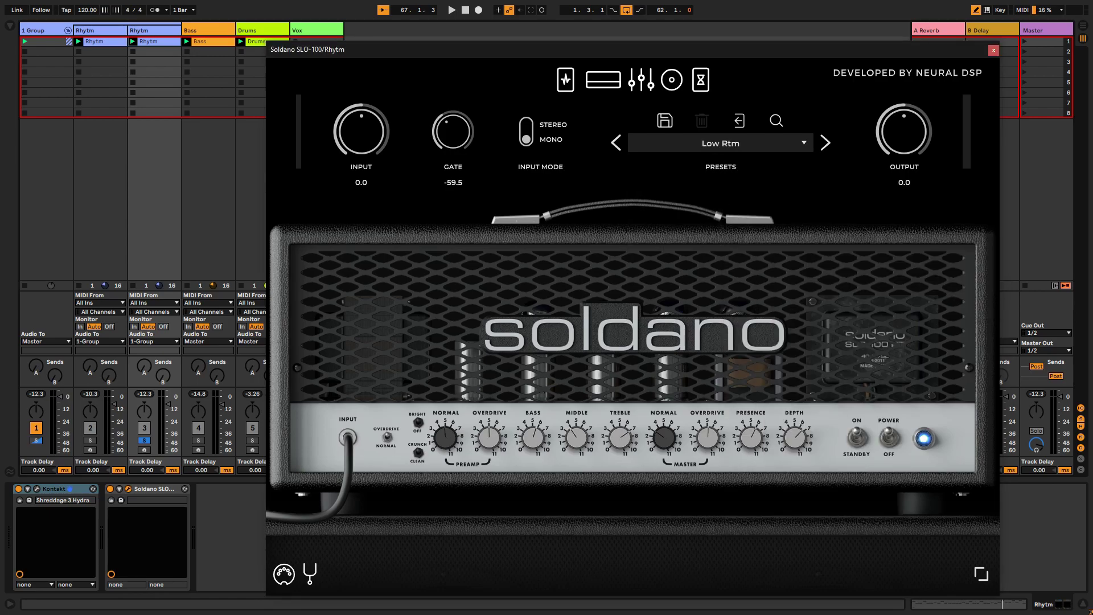
- In the amp's graphic EQ, cut the 65, 125 and 250 Hz bands and reshape the upper bands
click(641, 79)
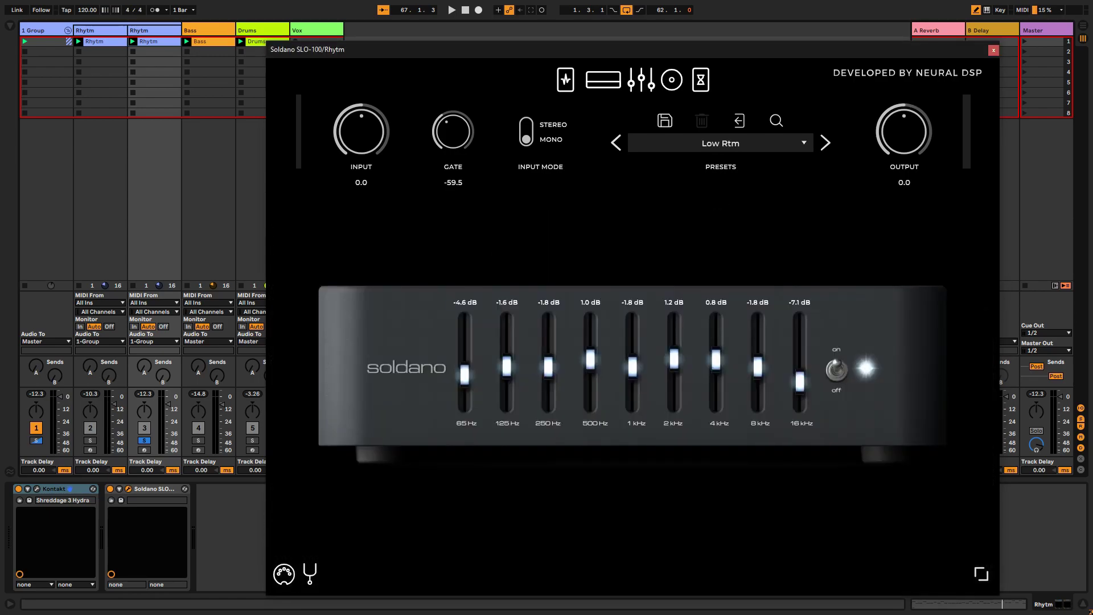
drag(464, 373, 463, 395)
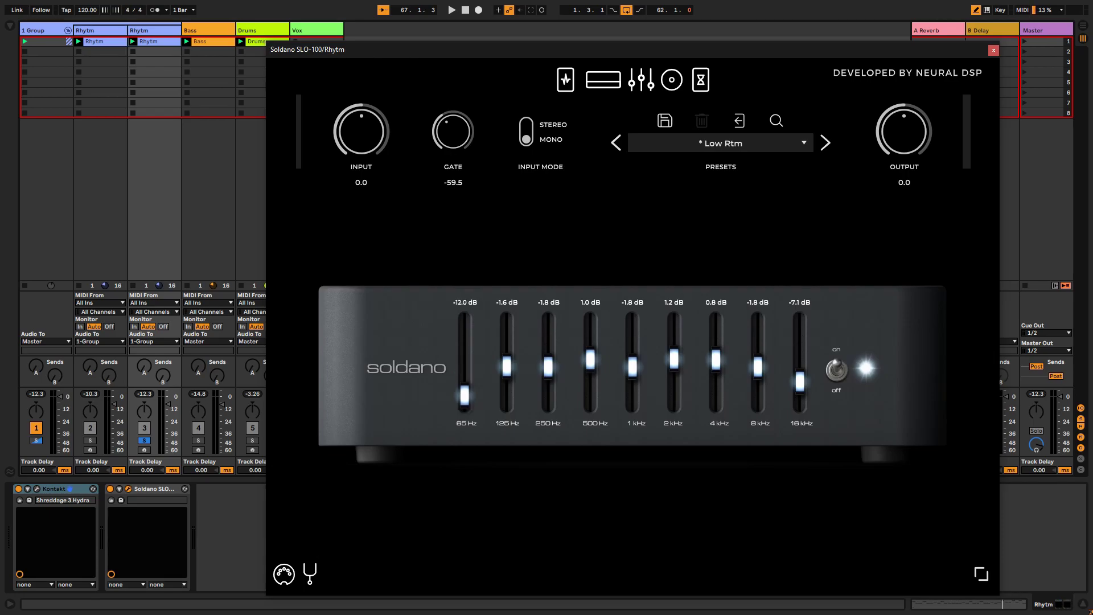
mouse_move(507, 367)
mouse_down()
mouse_move(507, 395)
mouse_move(548, 395)
mouse_up()
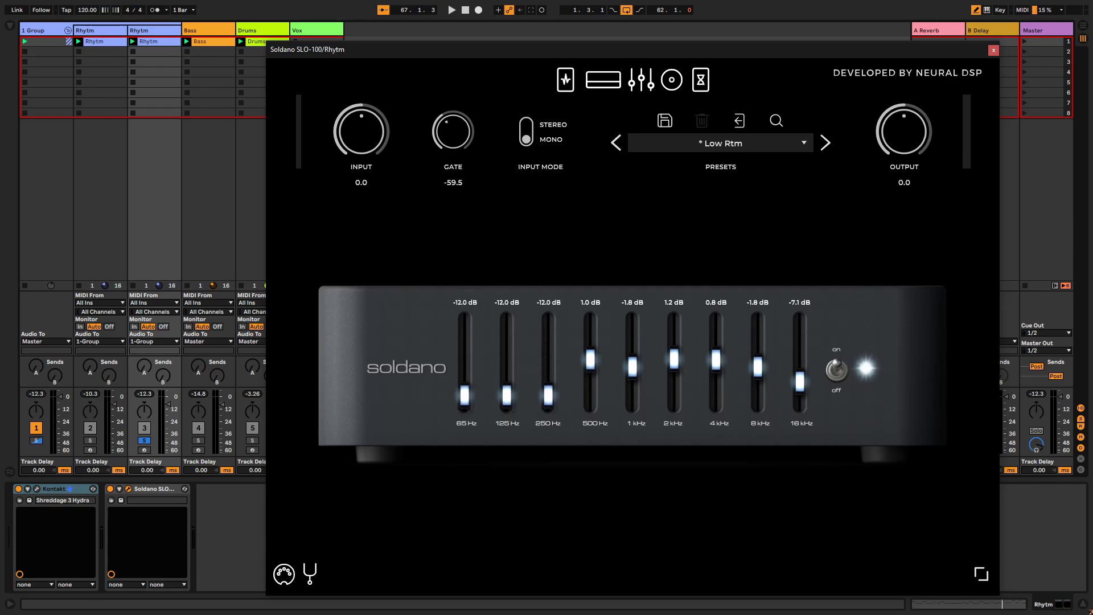
mouse_move(590, 359)
mouse_down()
mouse_move(632, 373)
mouse_move(632, 349)
mouse_move(674, 366)
mouse_move(716, 345)
mouse_move(758, 345)
mouse_up()
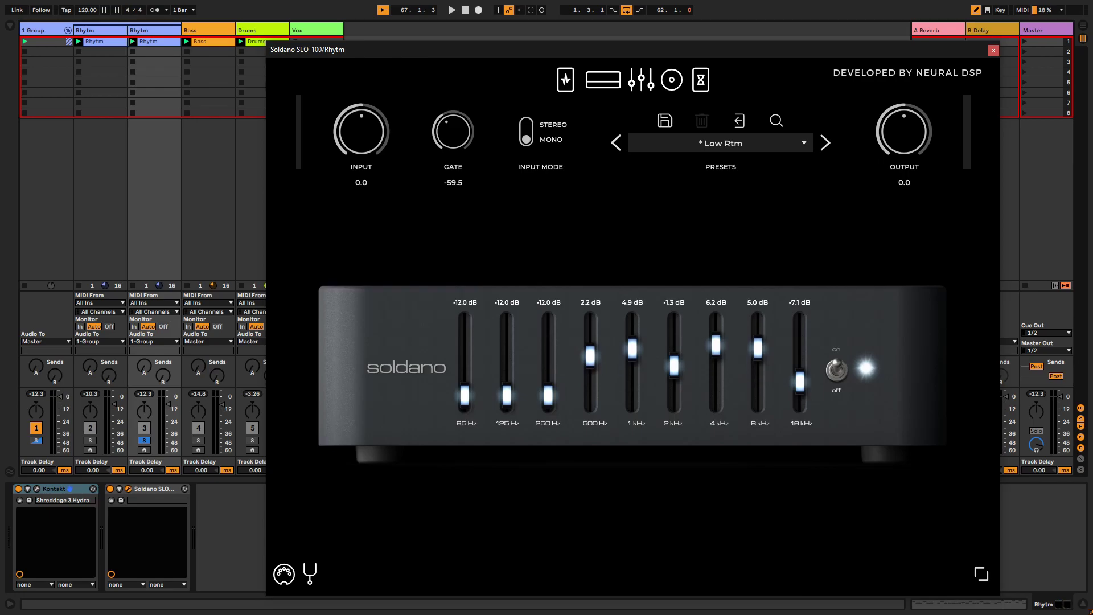
- Turn up the amp's treble, audition the tone, and pan track 3 to 50L
click(603, 79)
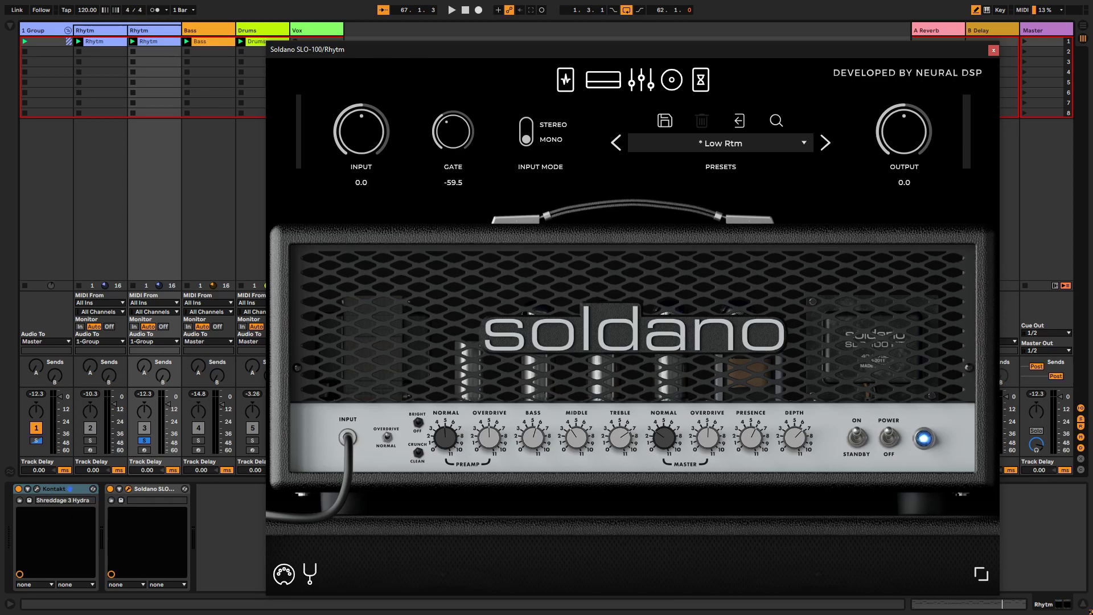
drag(621, 438, 620, 411)
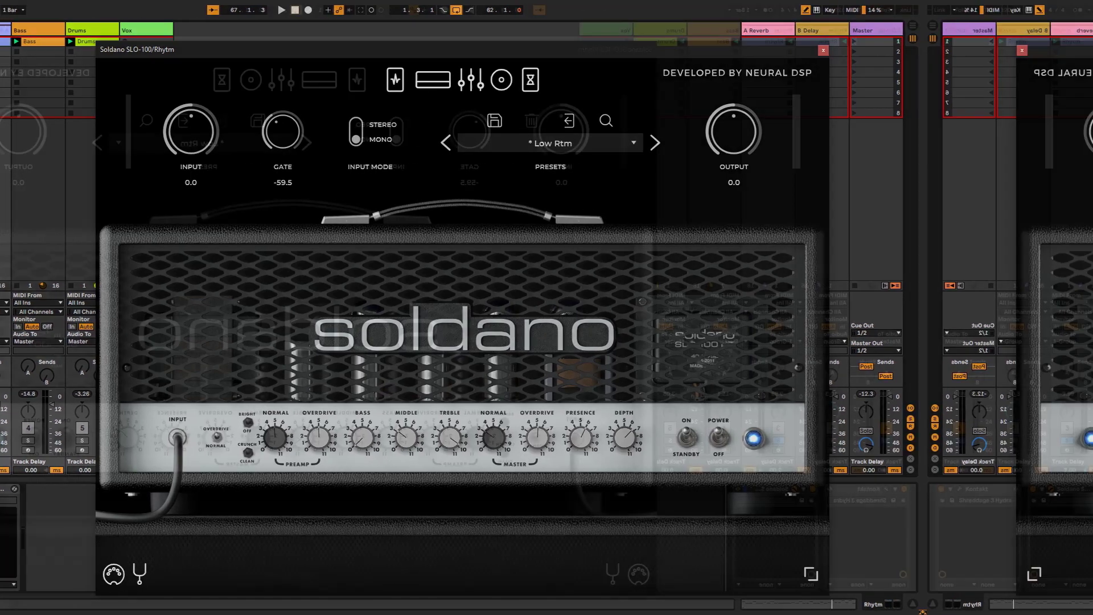
key(space)
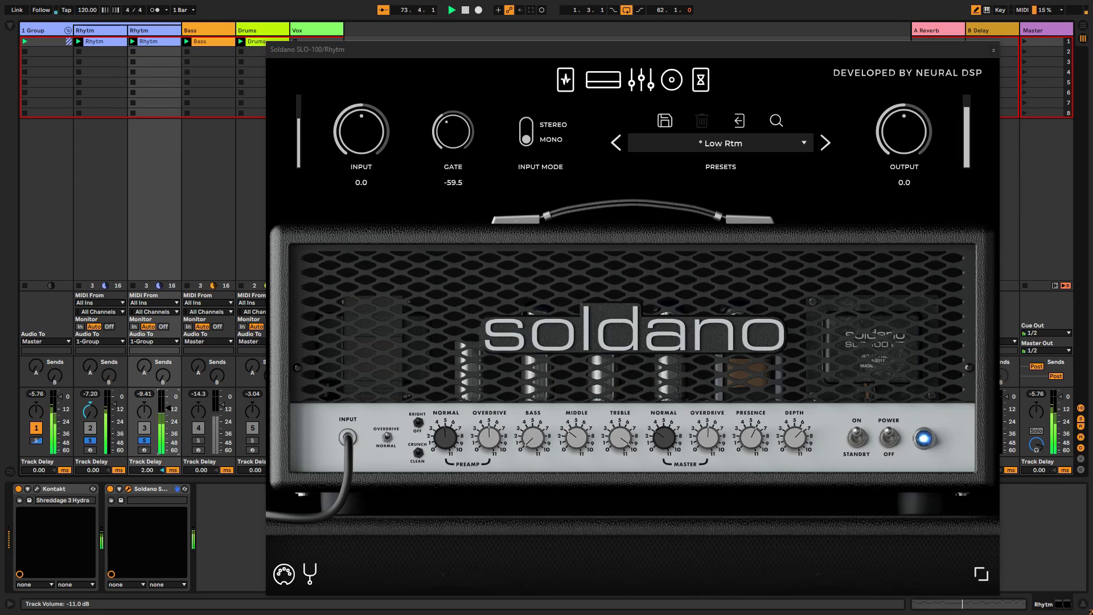
drag(144, 410, 144, 436)
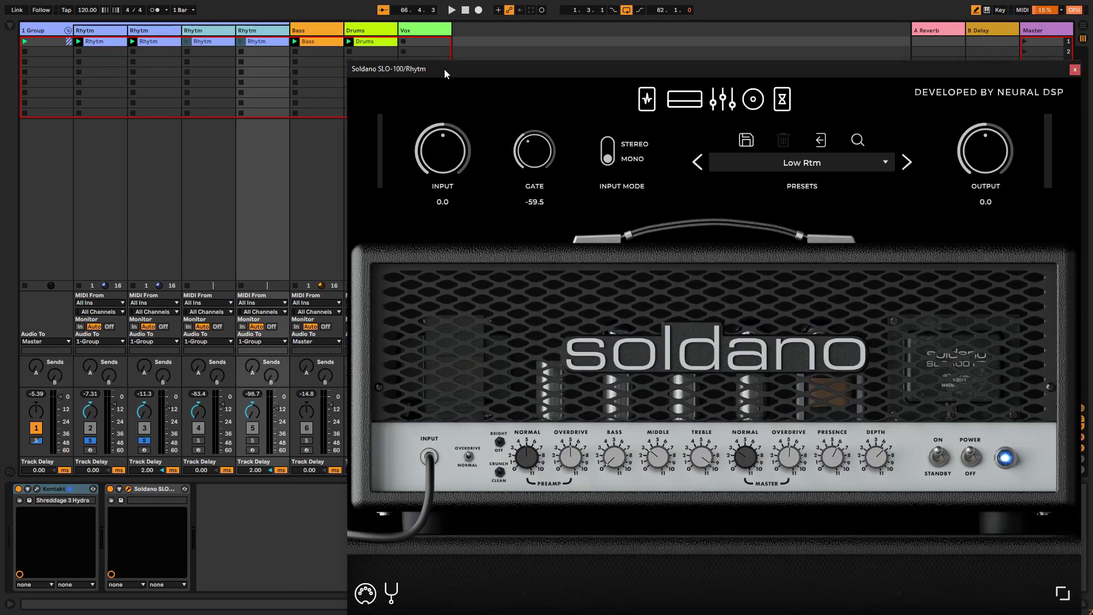
- Compare the Shreddage Hydra instrument settings across neighbouring Rhythm tracks, then close the windows
drag(445, 73, 262, 64)
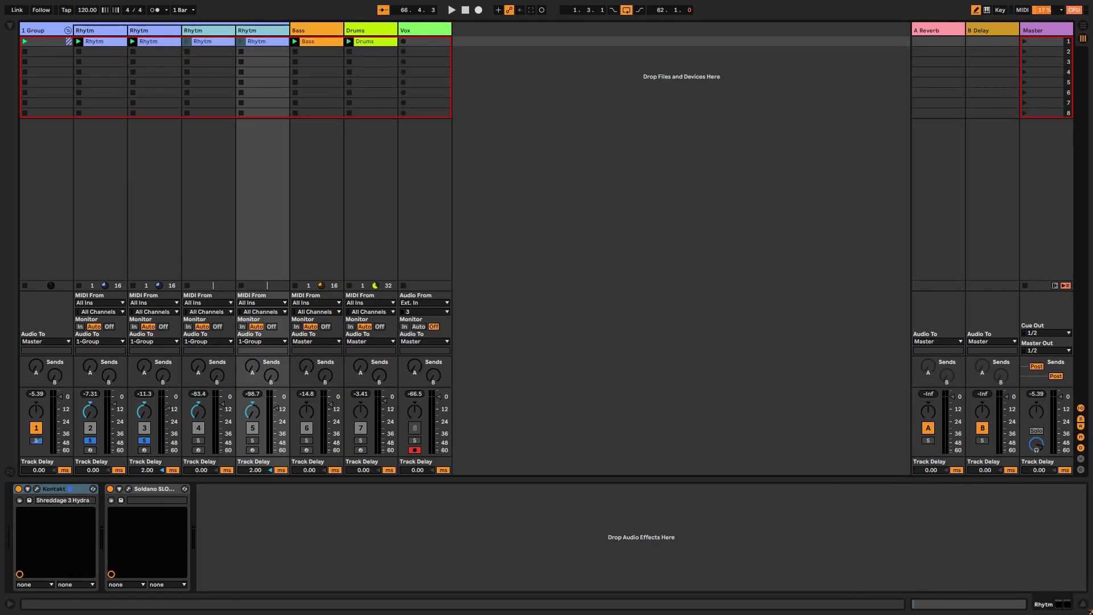
key(Left)
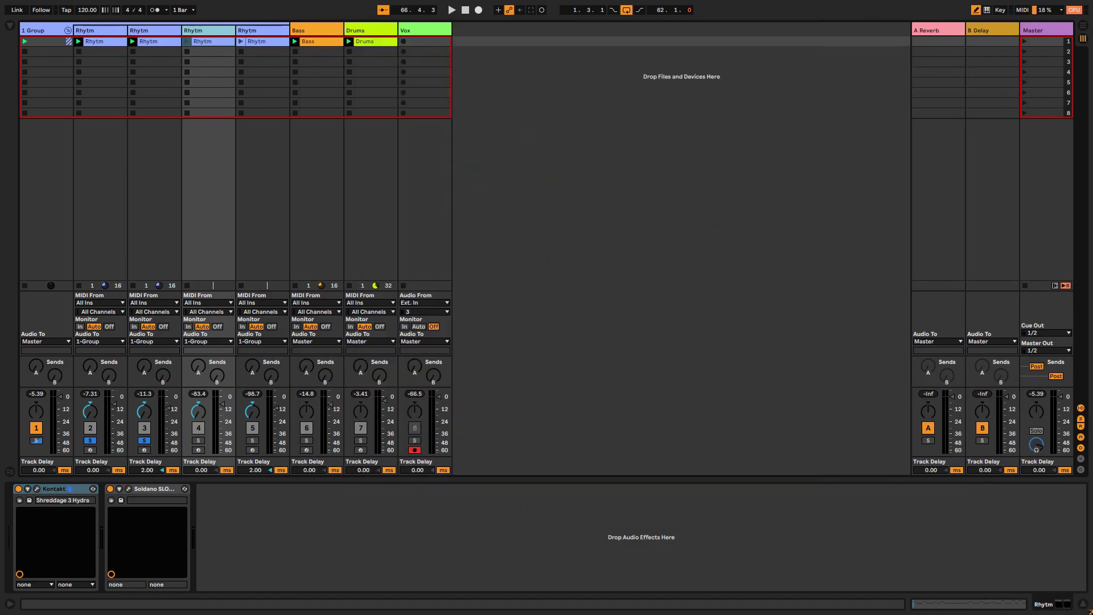
key(ctrl+alt+p)
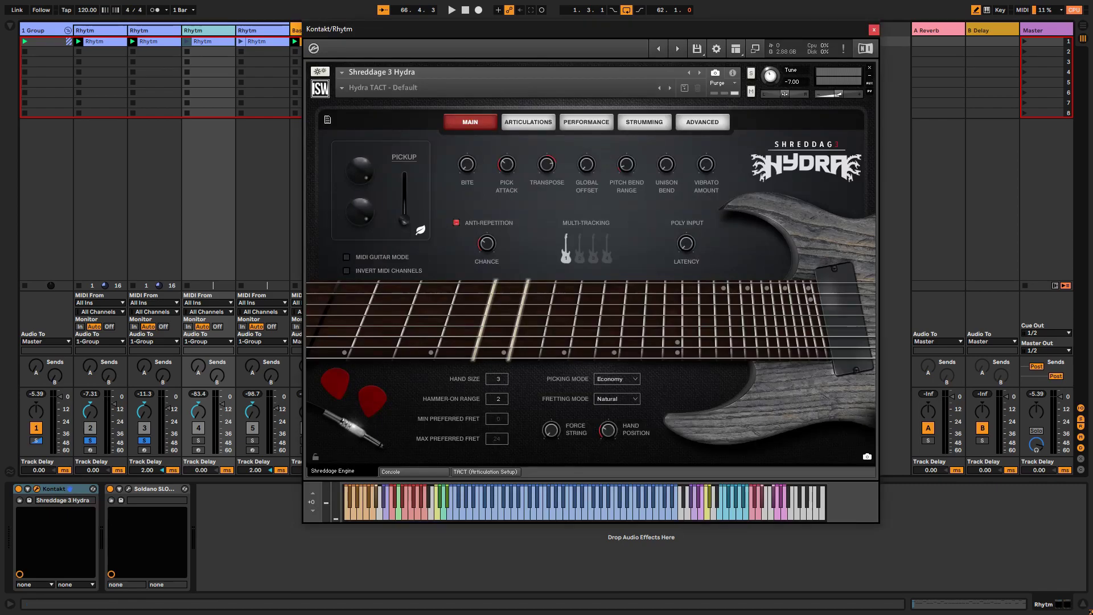
key(ctrl+alt+p)
key(Right)
key(ctrl+alt+p)
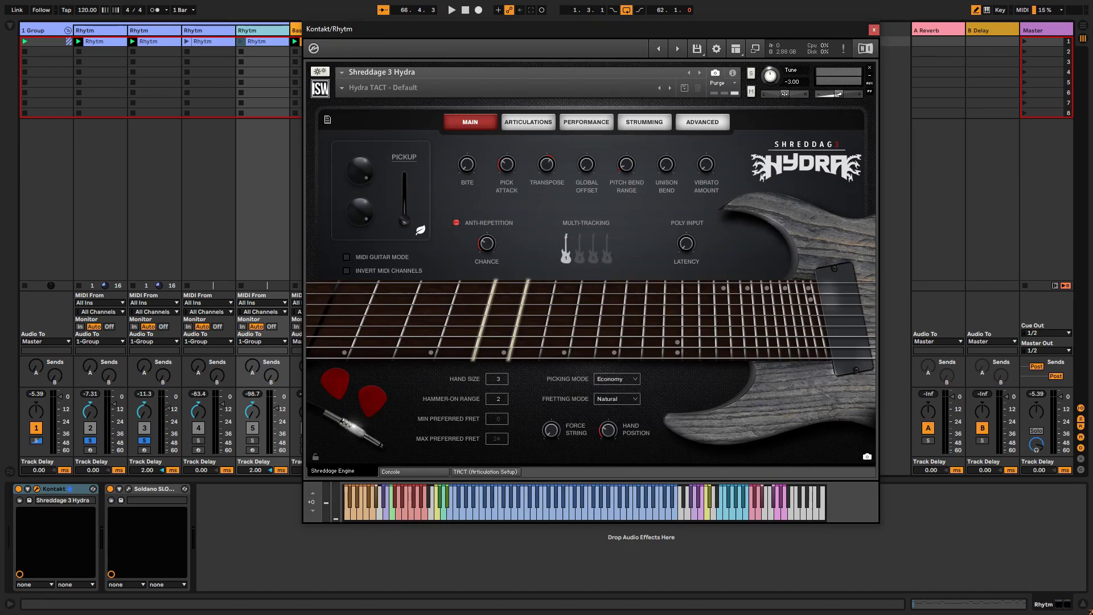
key(ctrl+alt+p)
- Set track 4's delay to -4 ms and track 5's to 6 ms, then play the song
click(202, 469)
text(-)
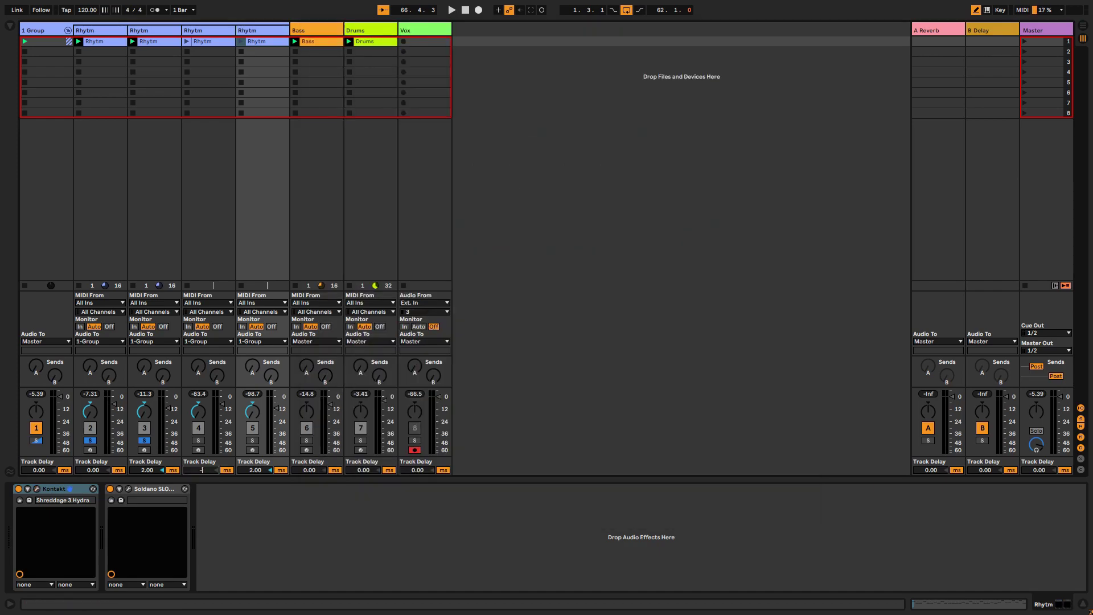
text(4)
key(Tab)
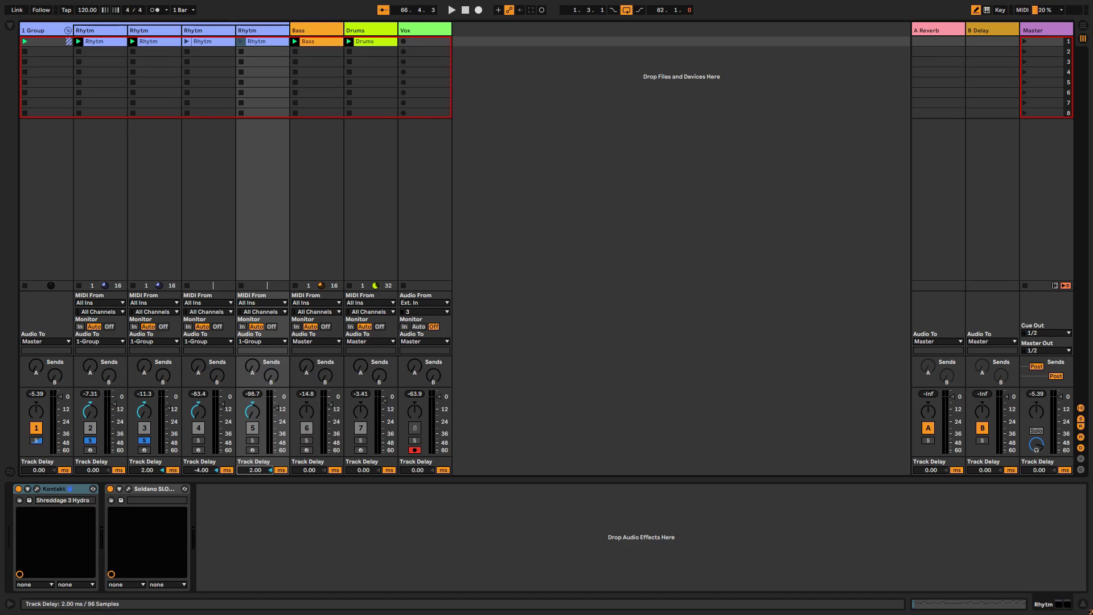
text(6)
key(Return)
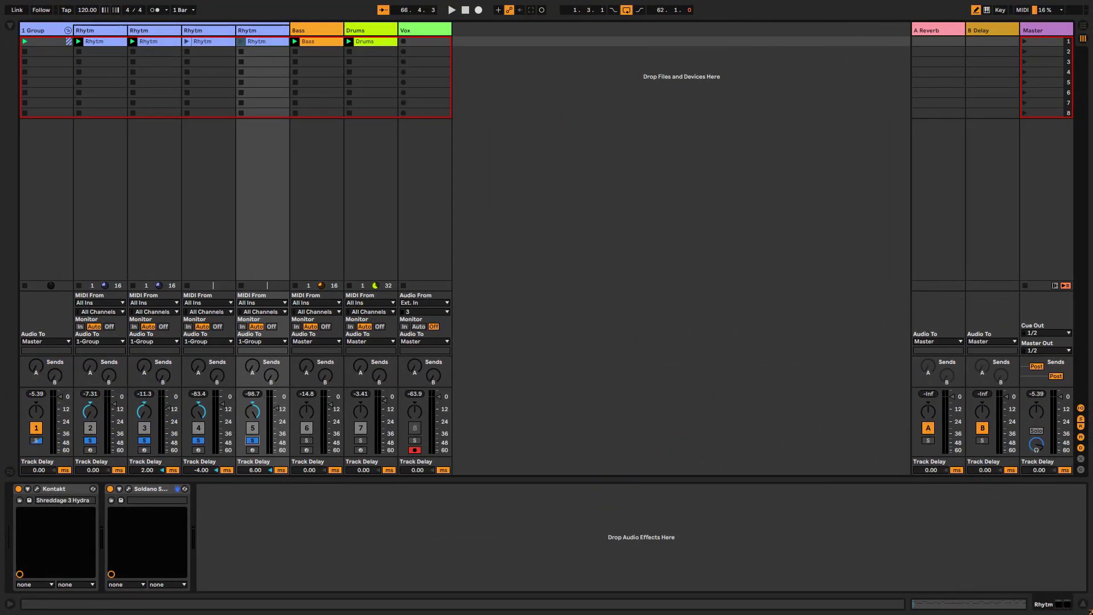
key(space)
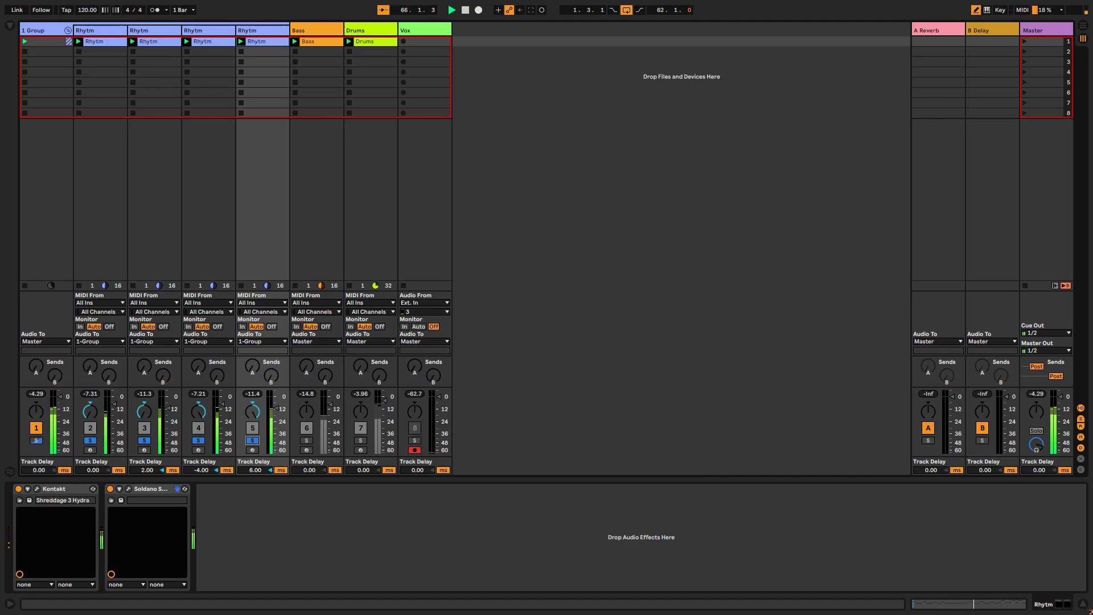
- Audition the Rhythm layers by soloing tracks 3 and 5, then 2 and 4
click(128, 489)
click(128, 489)
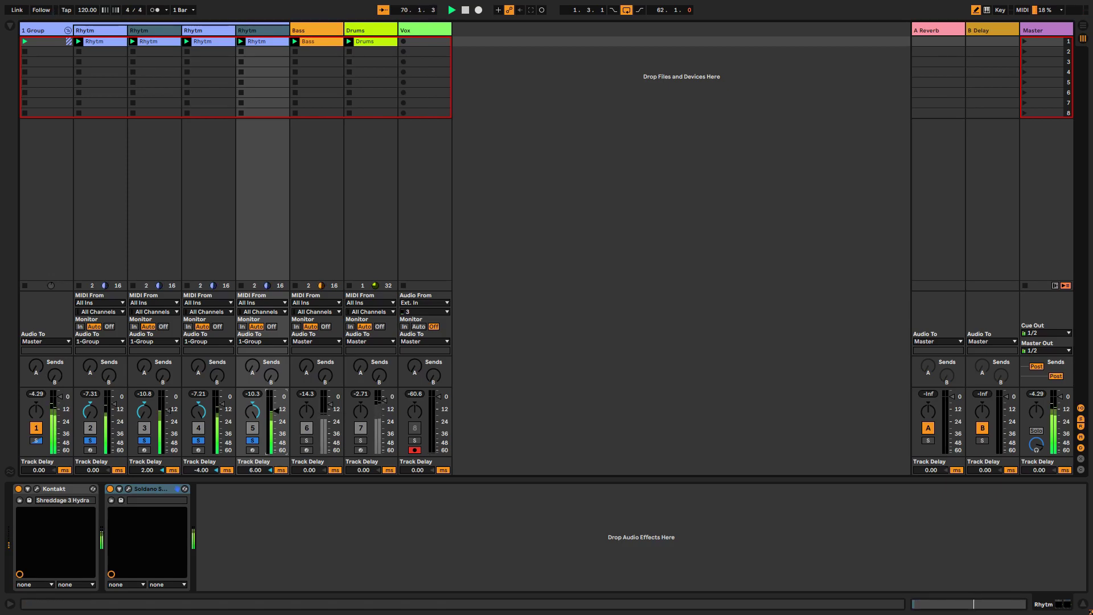
click(143, 441)
click(251, 440)
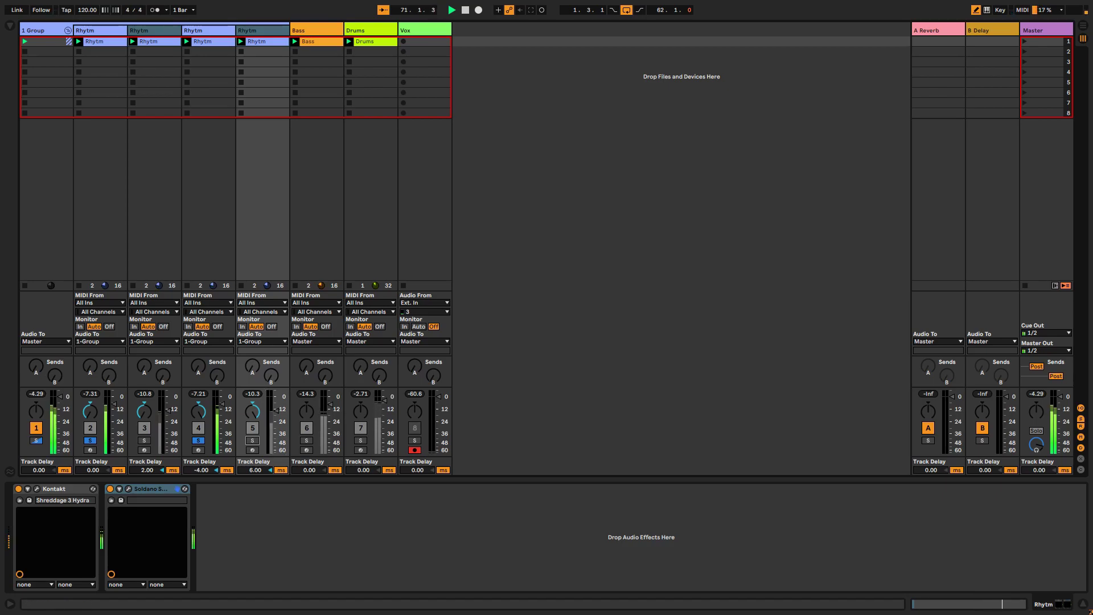
click(144, 440)
ctrl+click(251, 440)
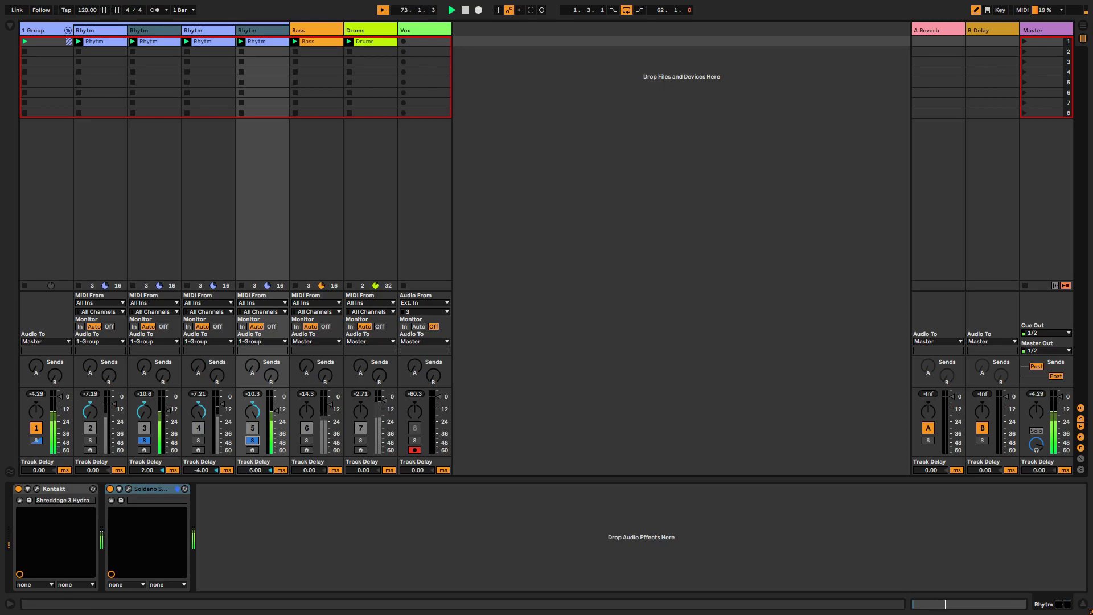
ctrl+click(198, 440)
ctrl+click(90, 440)
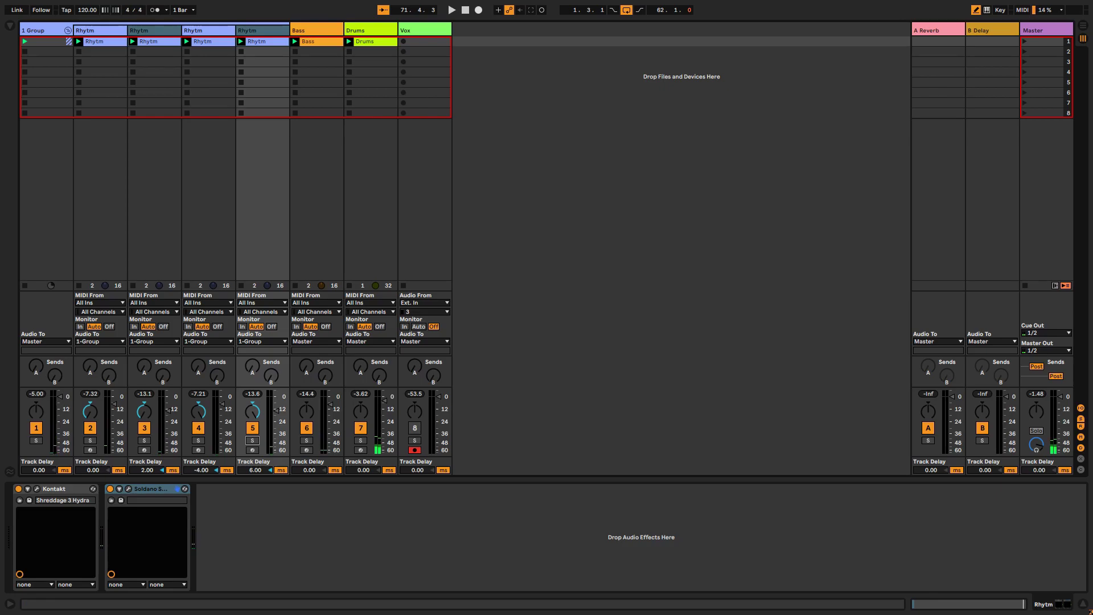
- Inspect the master and Rhythm tracks' devices, ending on the first Rhythm track's Soldano amp
click(1046, 197)
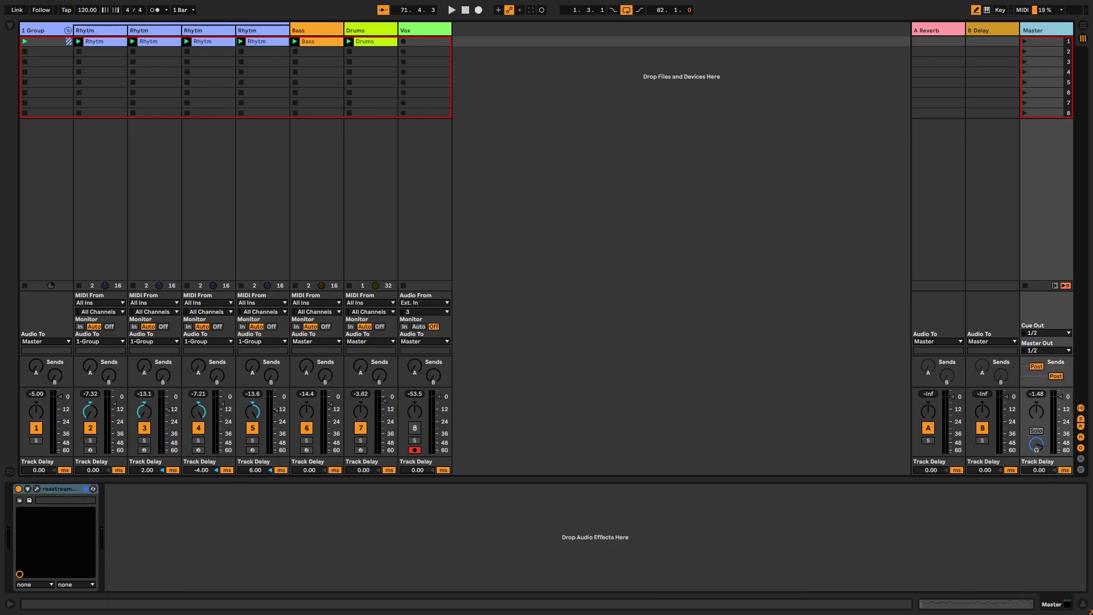
click(101, 197)
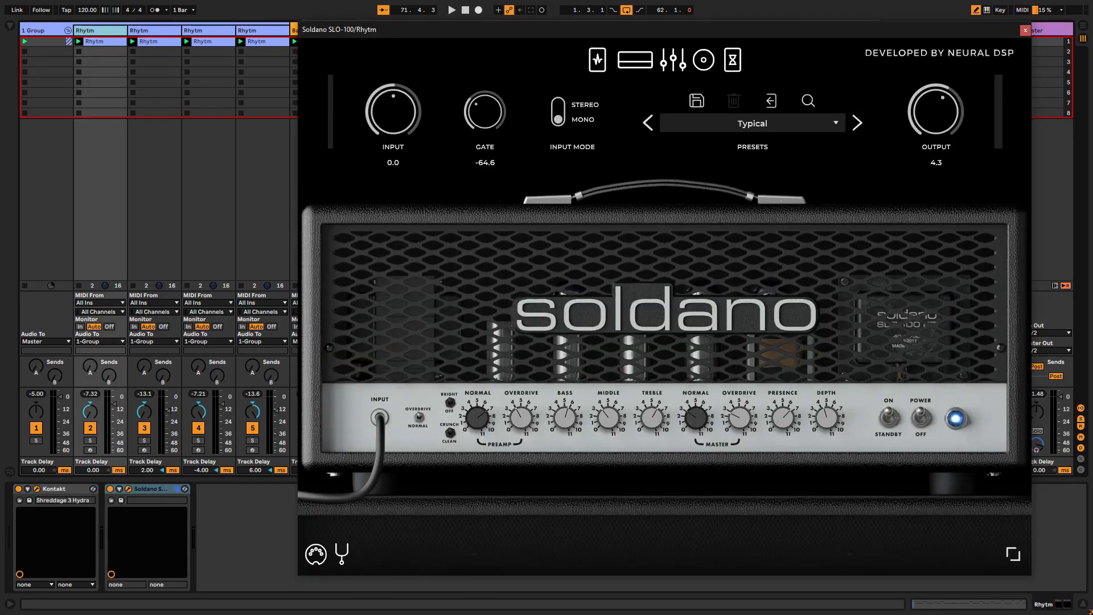
click(155, 196)
key(Right)
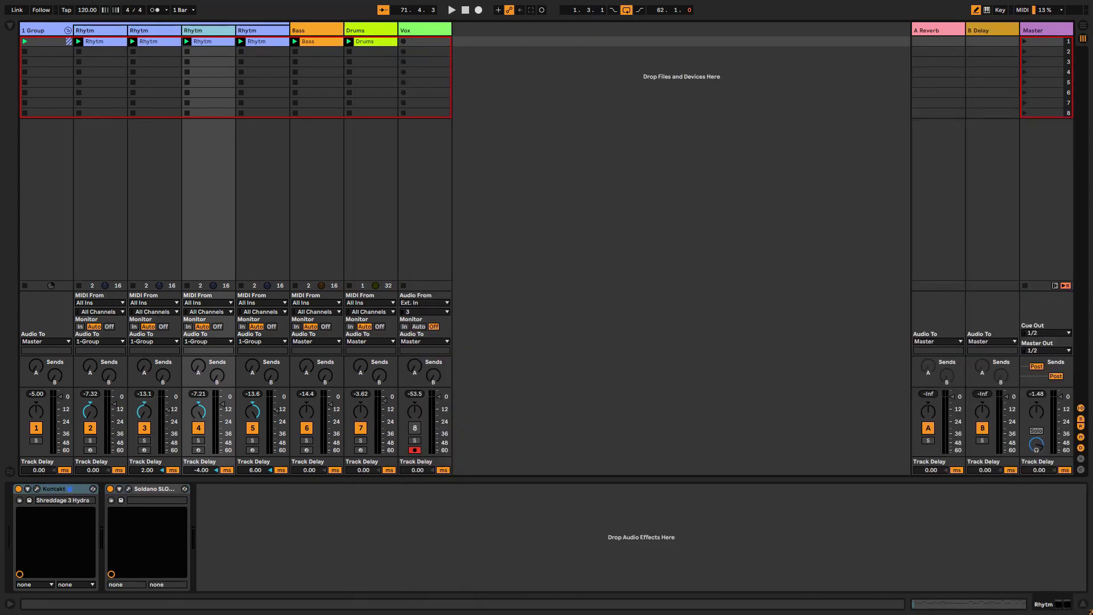
key(Right)
key(Right)
key(Right)
key(Right)
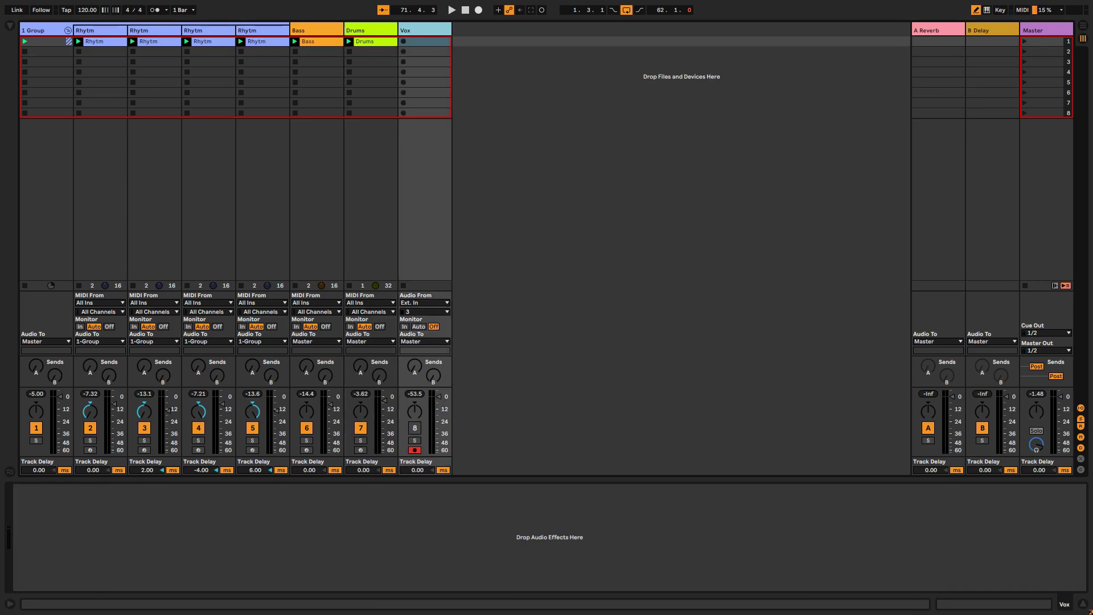
key(Home)
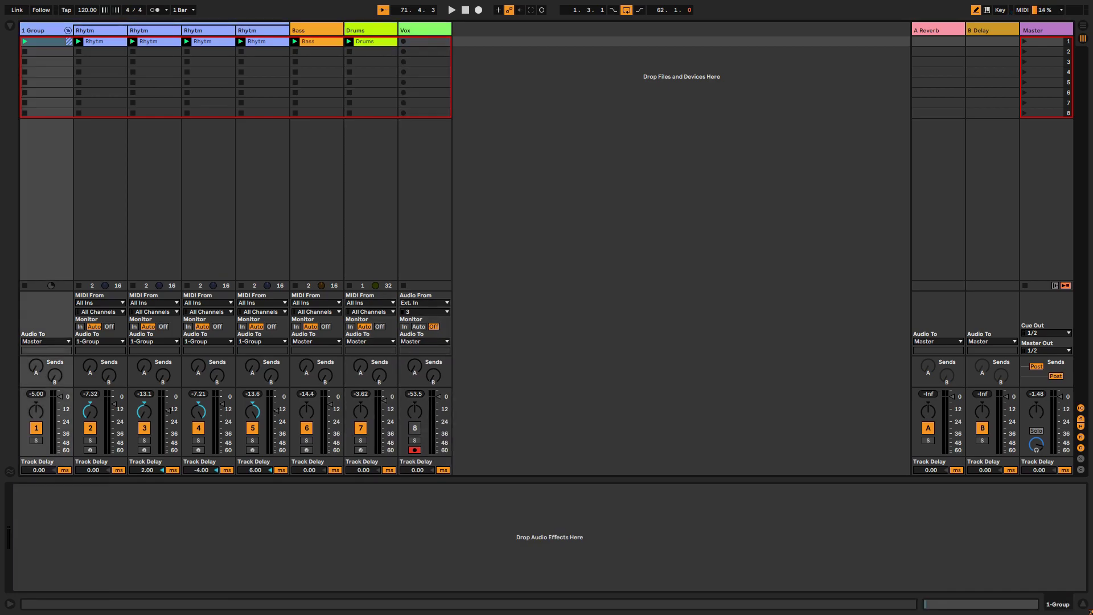
key(Right)
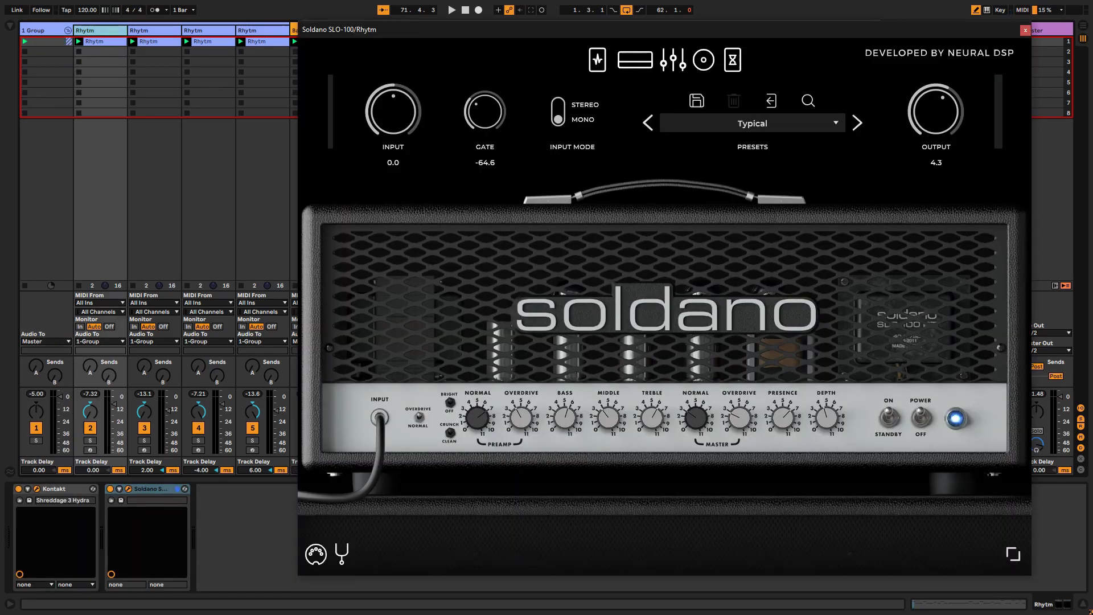